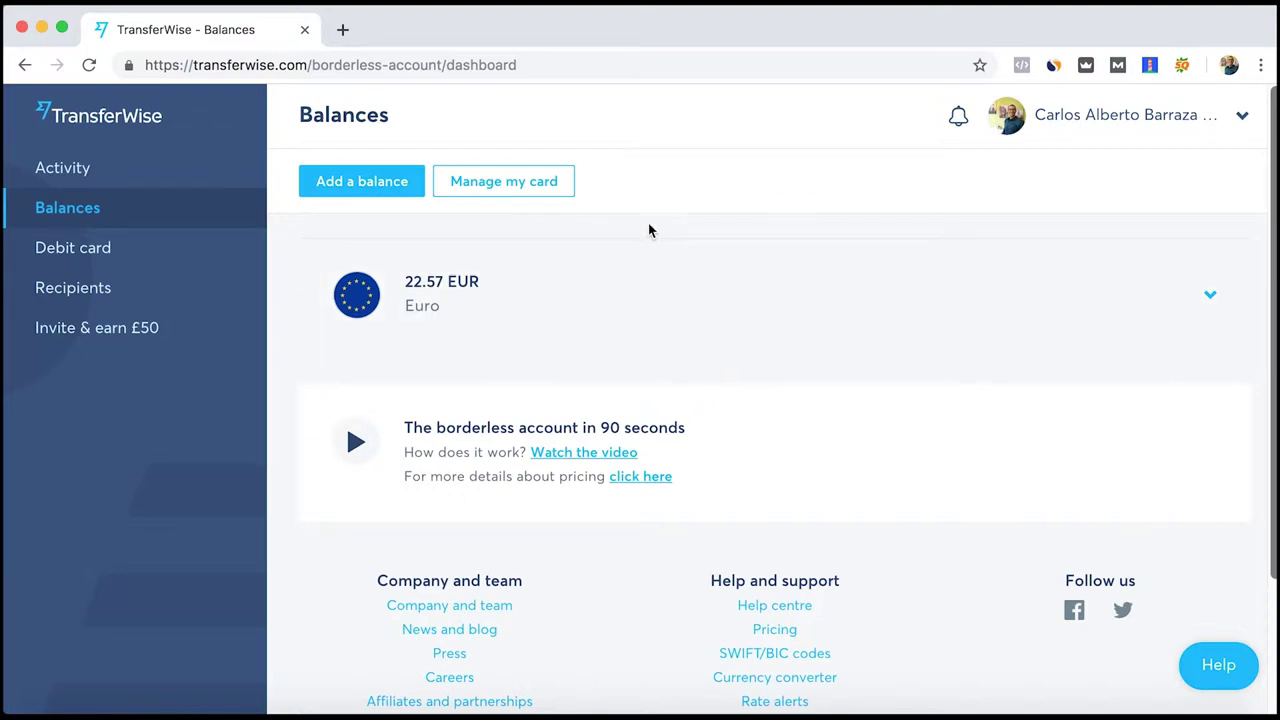
# Expand the 22.57 EUR Euro balance to reveal its IBAN, bank code and address
pyautogui.click(665, 258)
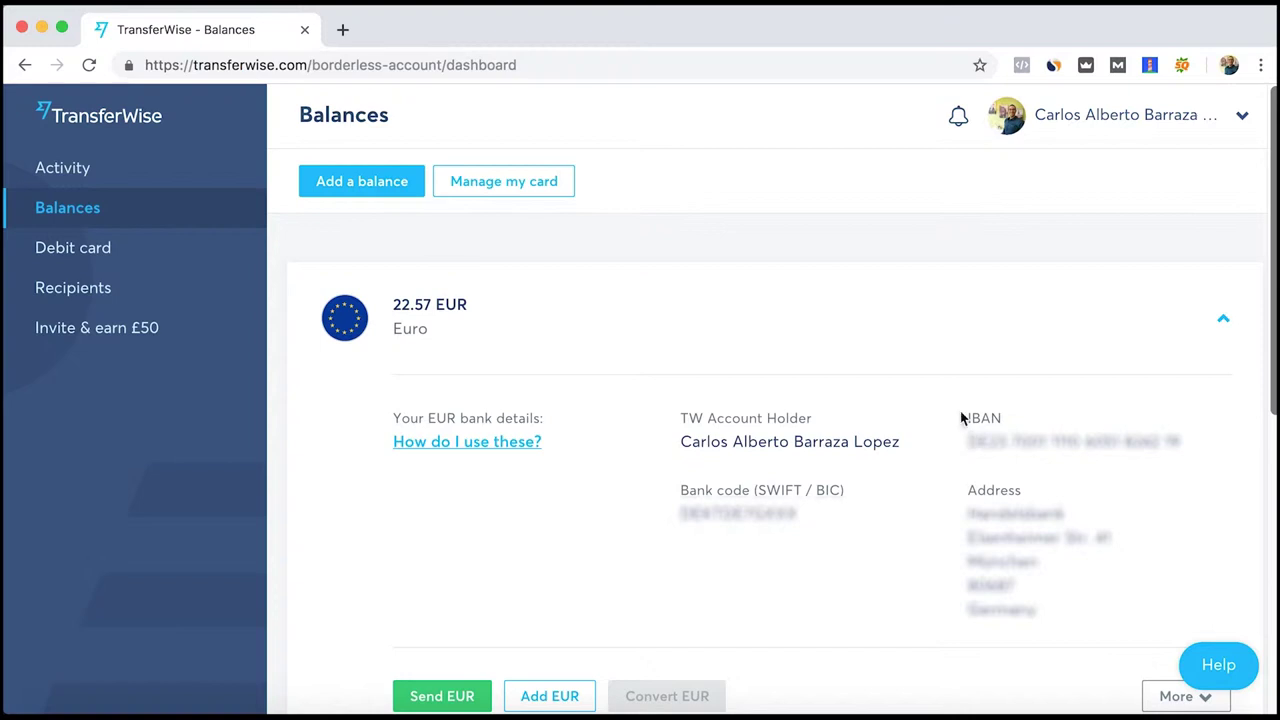
# Clear the IBAN label selection and switch to the Activity overview
pyautogui.moveTo(960, 418); pyautogui.dragTo(1011, 418)
pyautogui.click(560, 253)
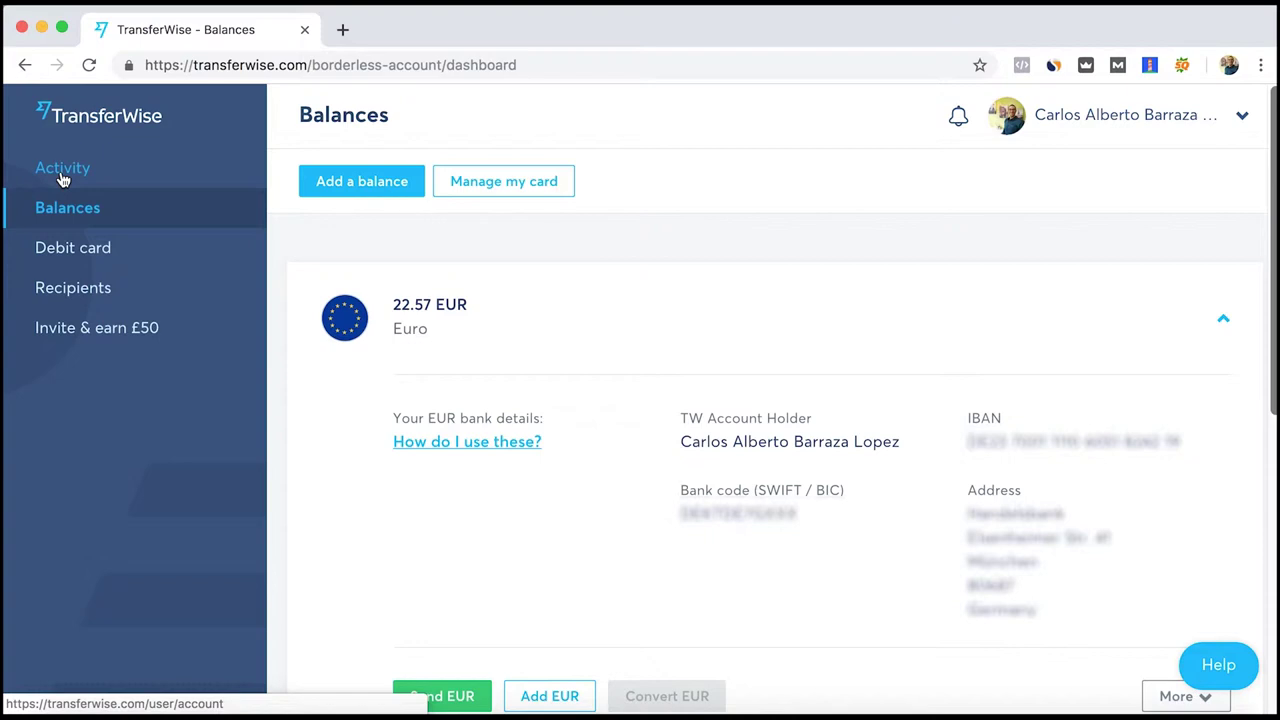
pyautogui.click(134, 178)
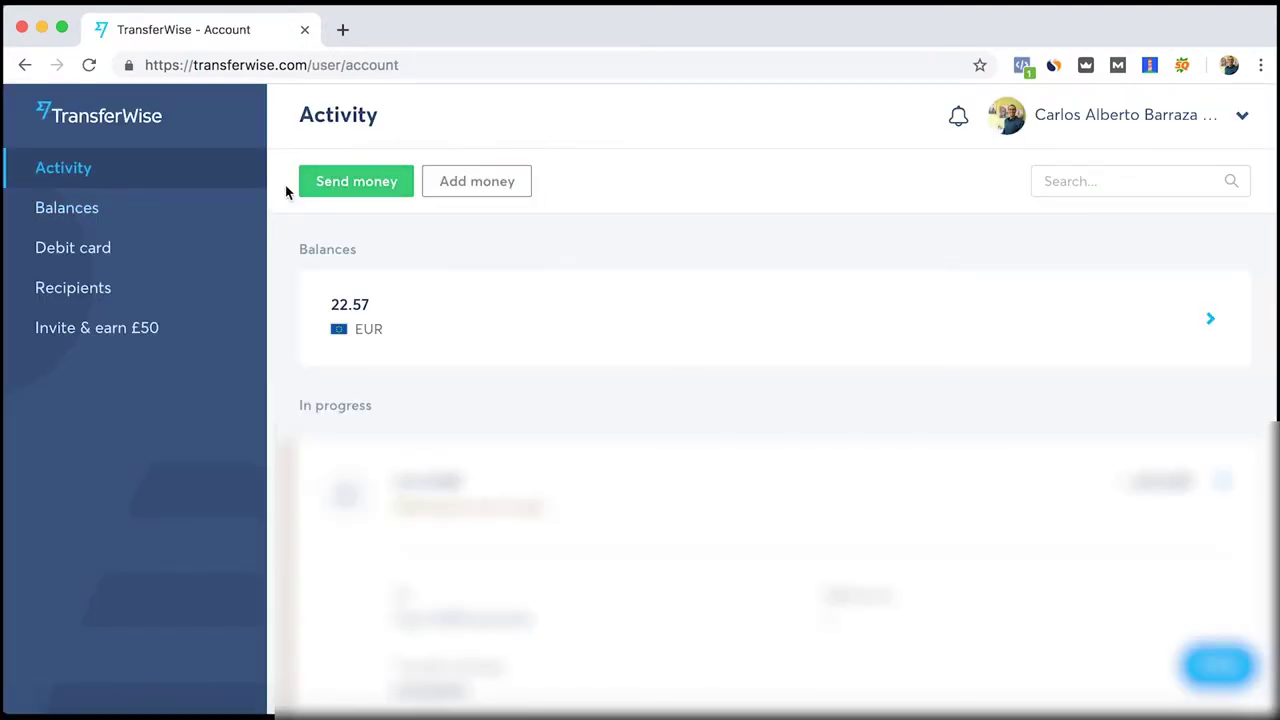
# Start adding money to the Euro balance with an amount of 20 EUR
pyautogui.click(502, 190)
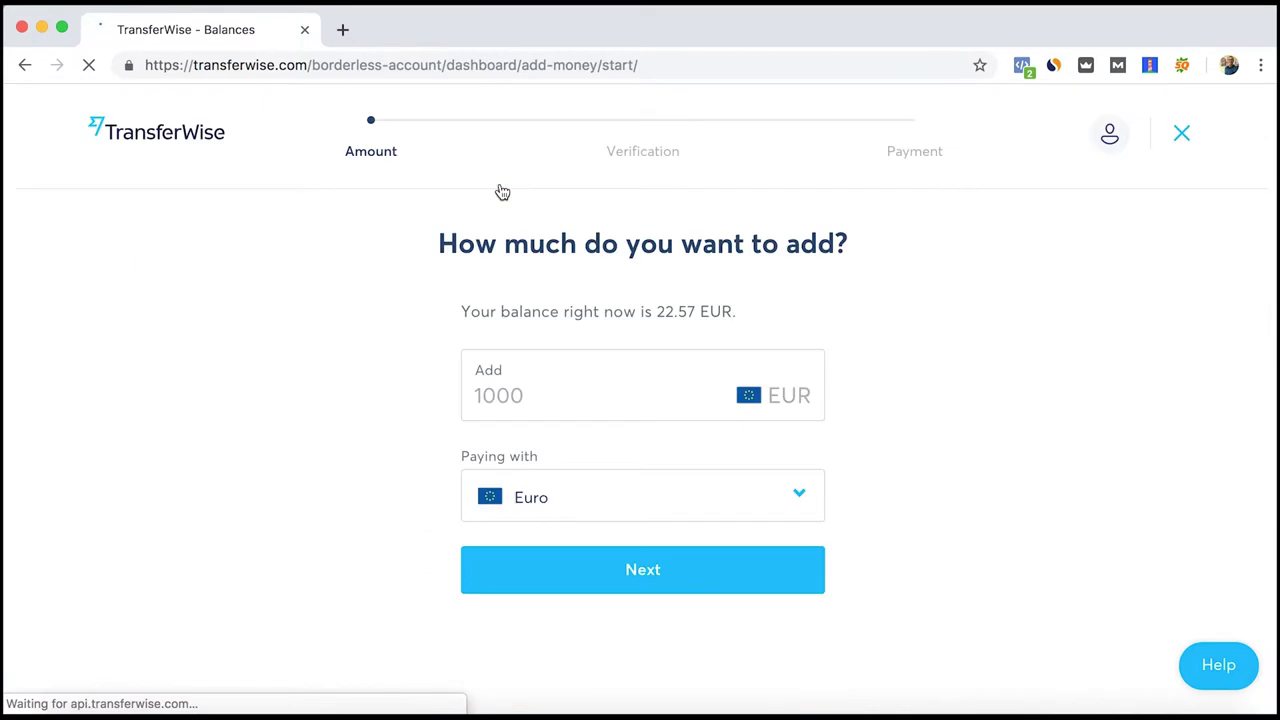
pyautogui.click(580, 386)
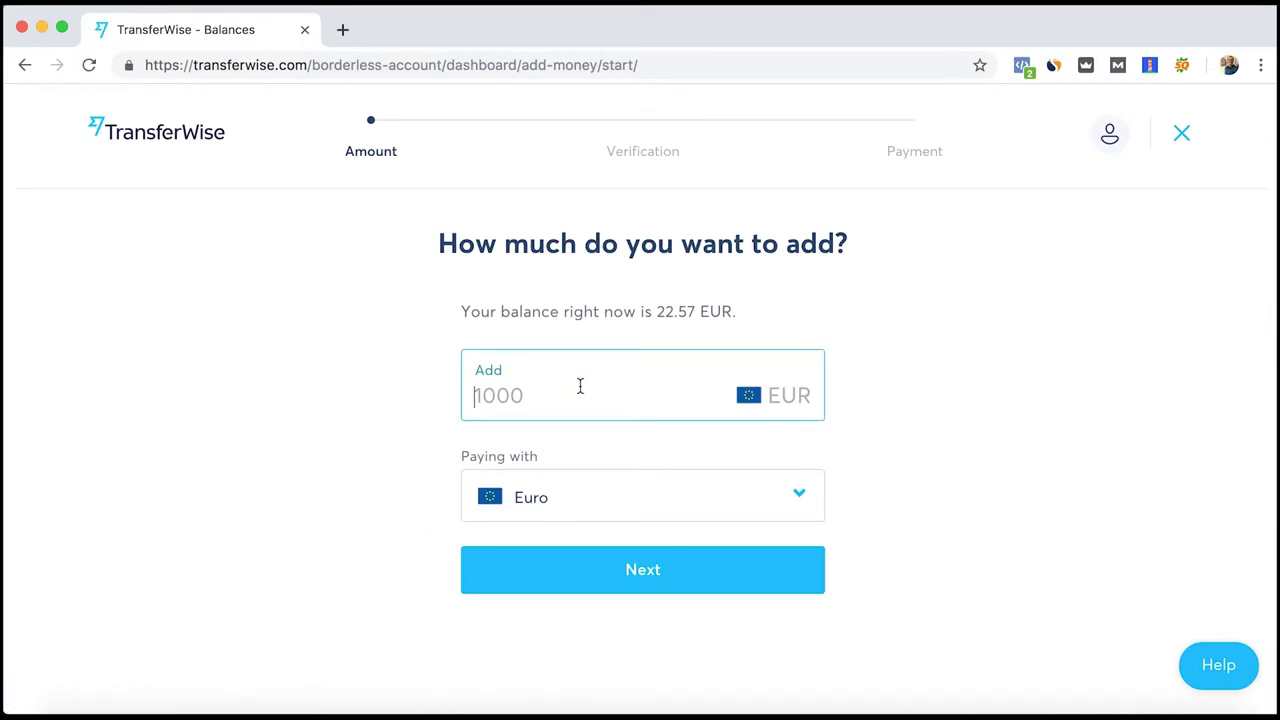
pyautogui.write('20')
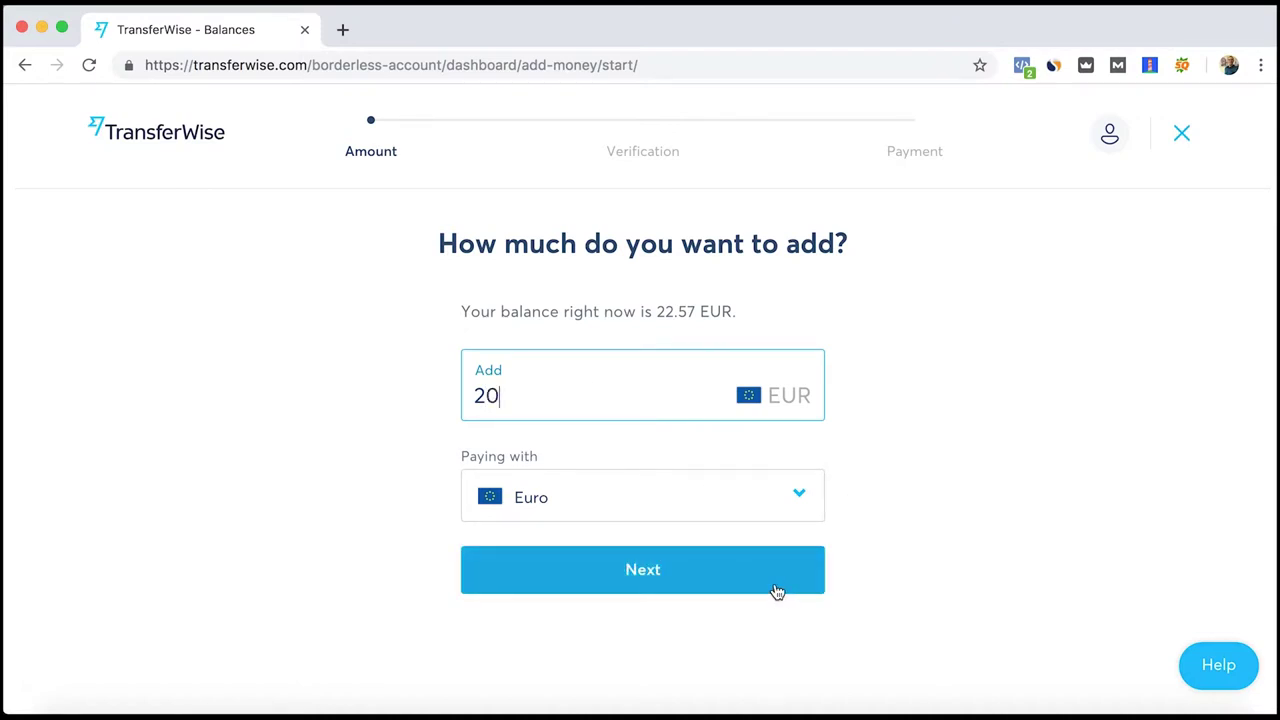
# Confirm 20 EUR and review SOFORT by Klarna: 20.02 EUR sent, 0.02 EUR fees
pyautogui.click(785, 588)
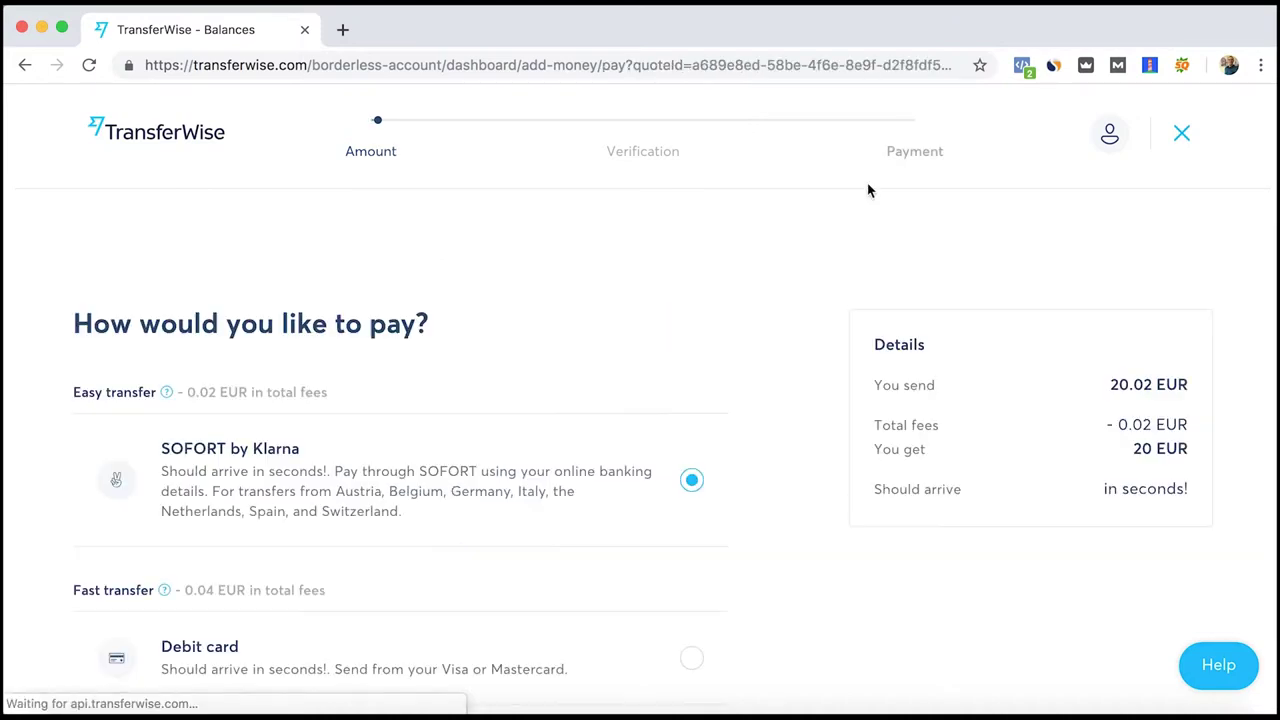
pyautogui.scroll(-2, 569, 300)
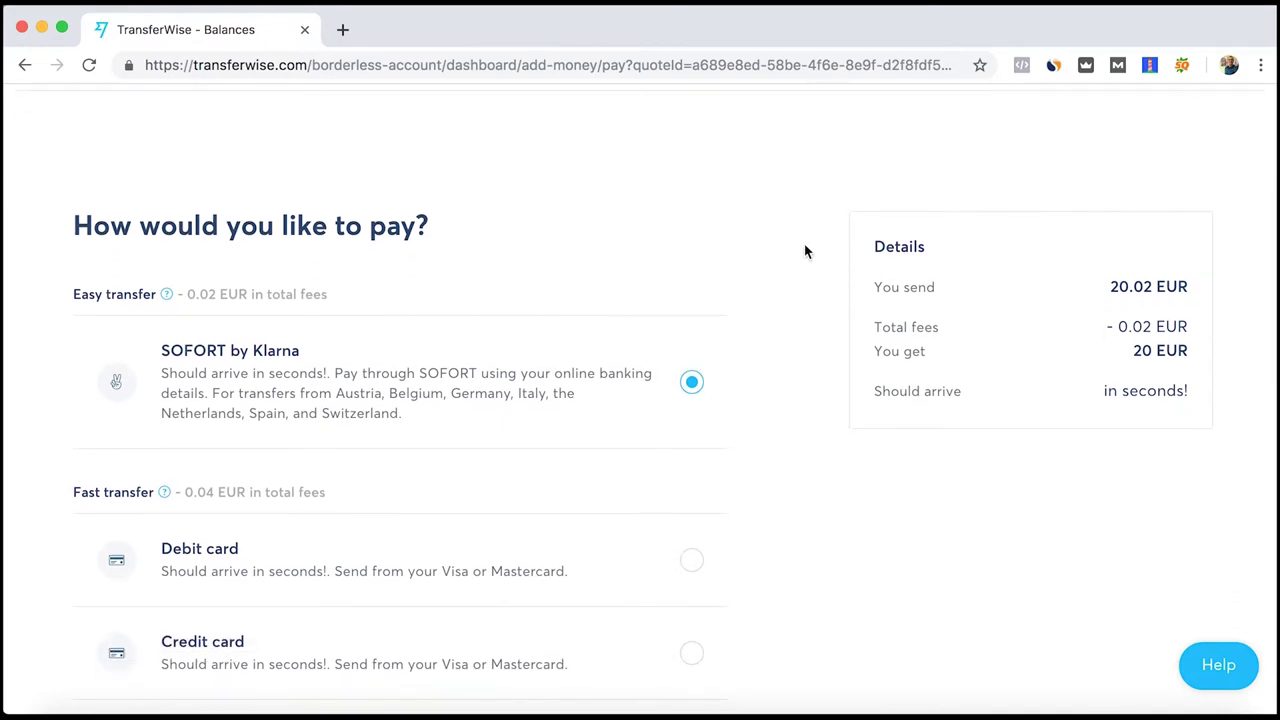
pyautogui.scroll(-2, 700, 260)
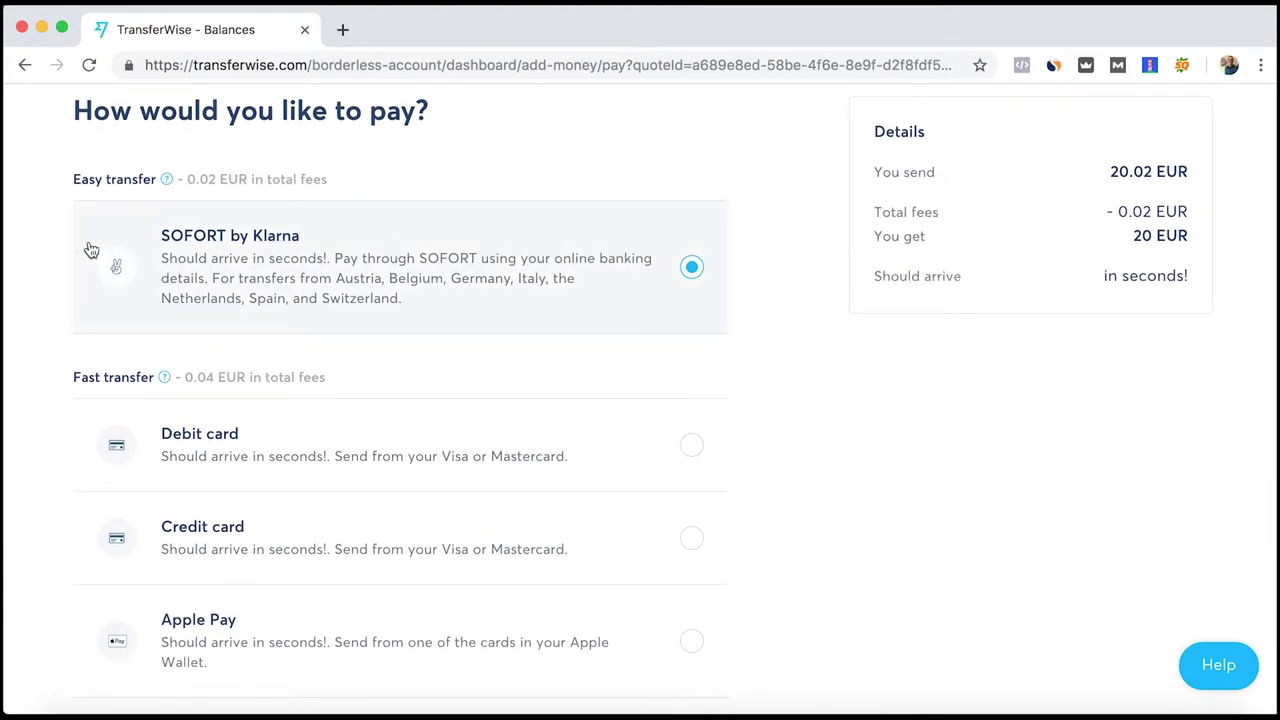
pyautogui.scroll(4, 90, 248)
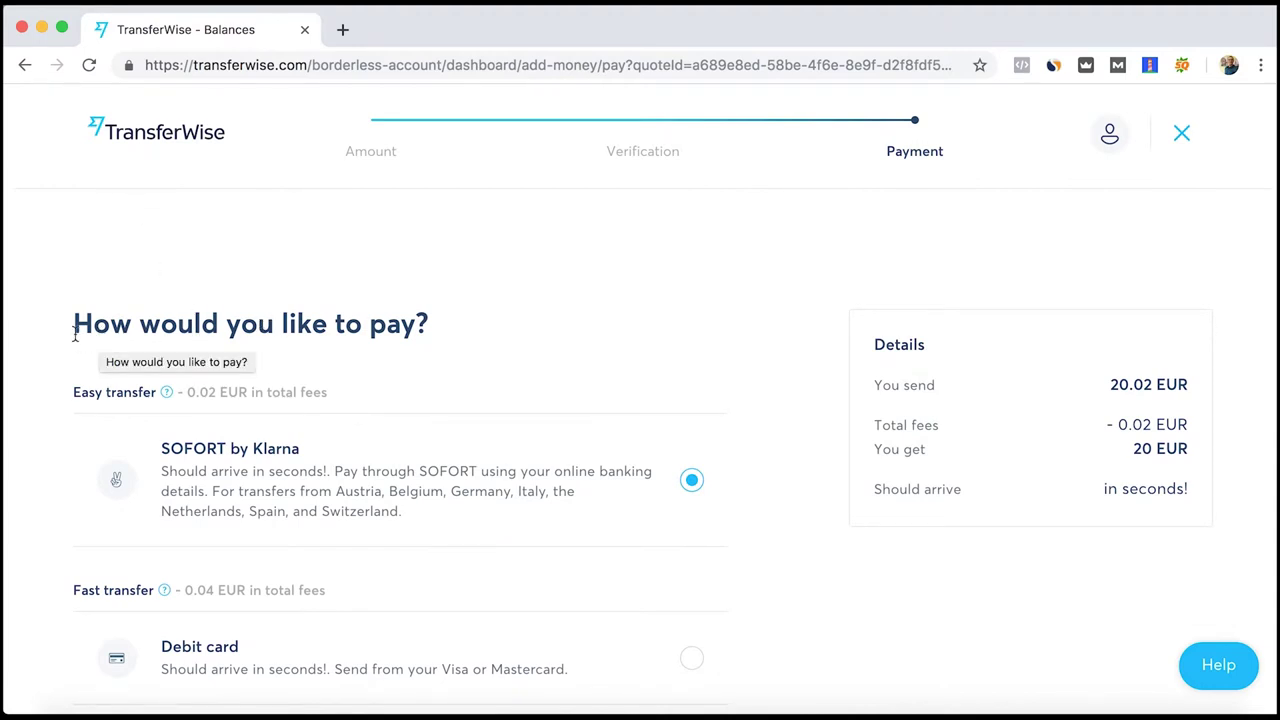
pyautogui.scroll(-3, 75, 340)
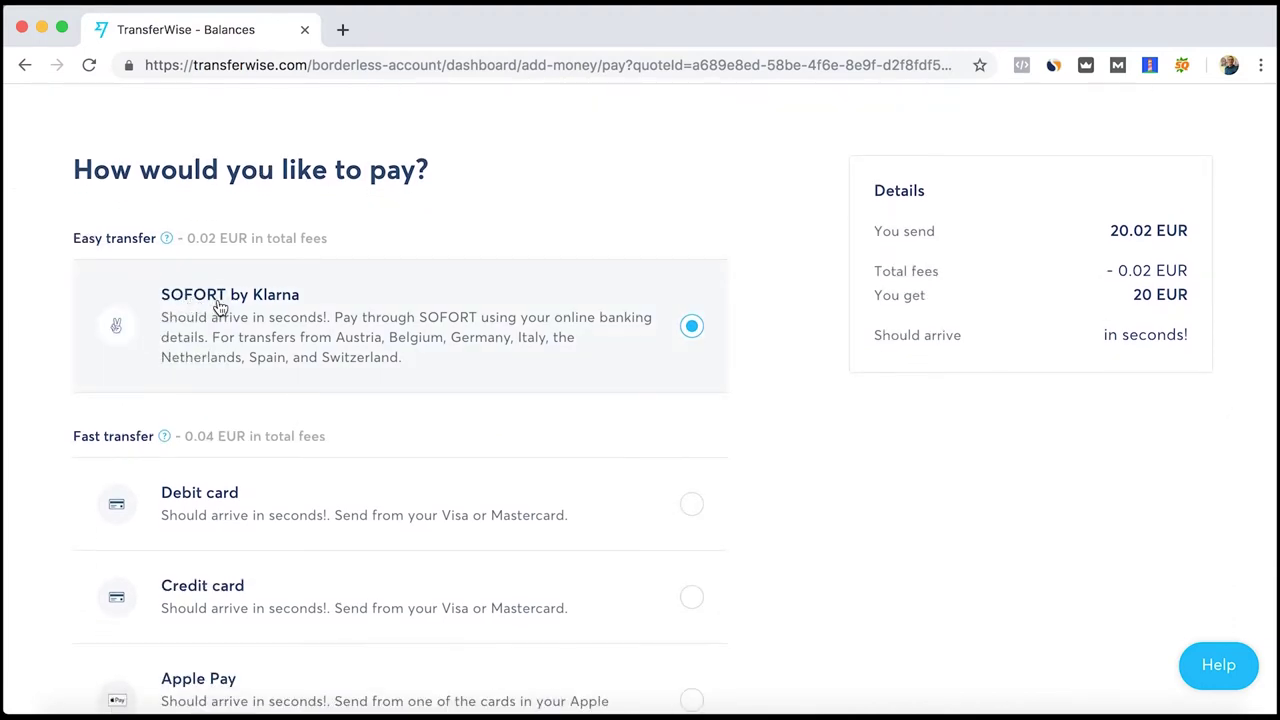
pyautogui.scroll(-3, 905, 426)
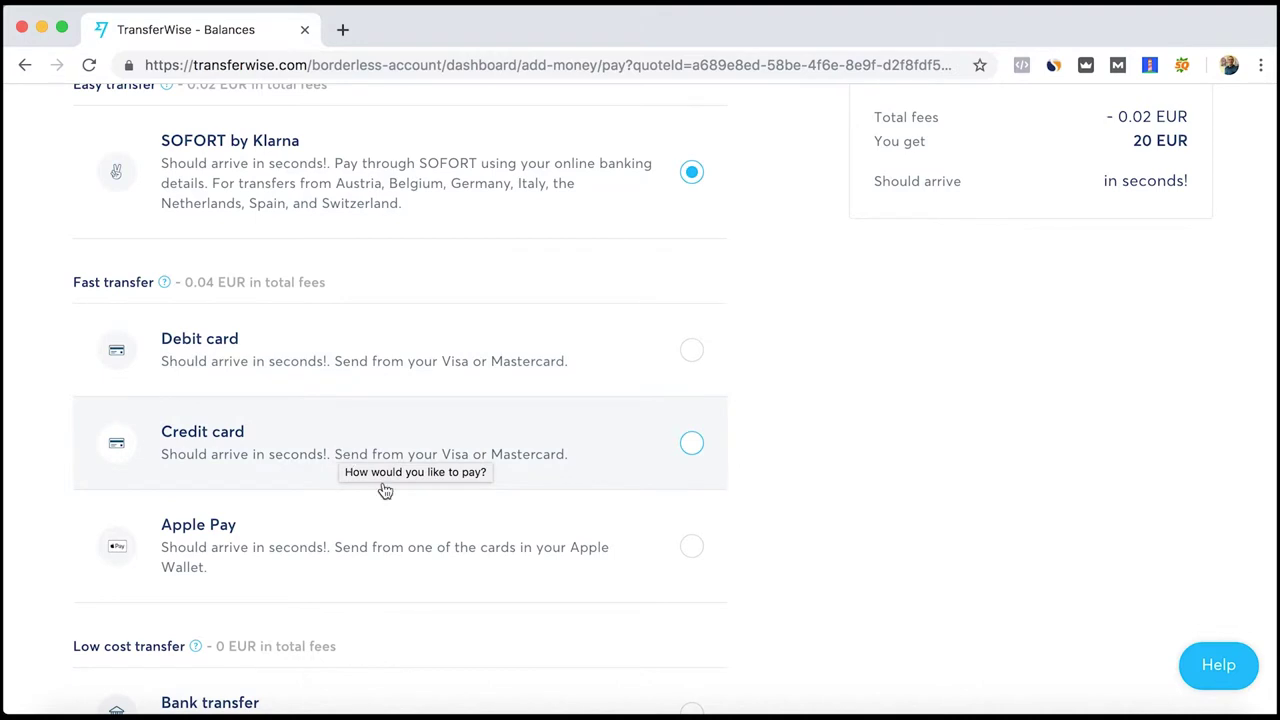
pyautogui.scroll(-3, 400, 510)
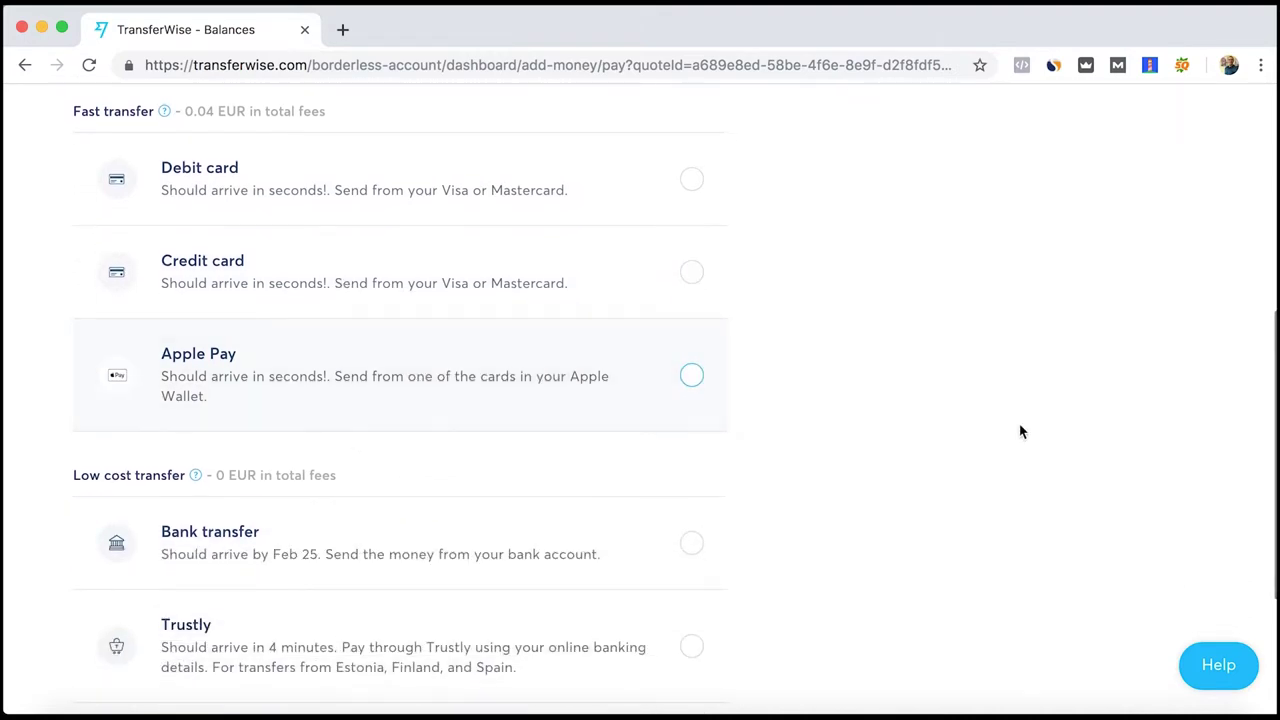
pyautogui.scroll(-5, 1000, 436)
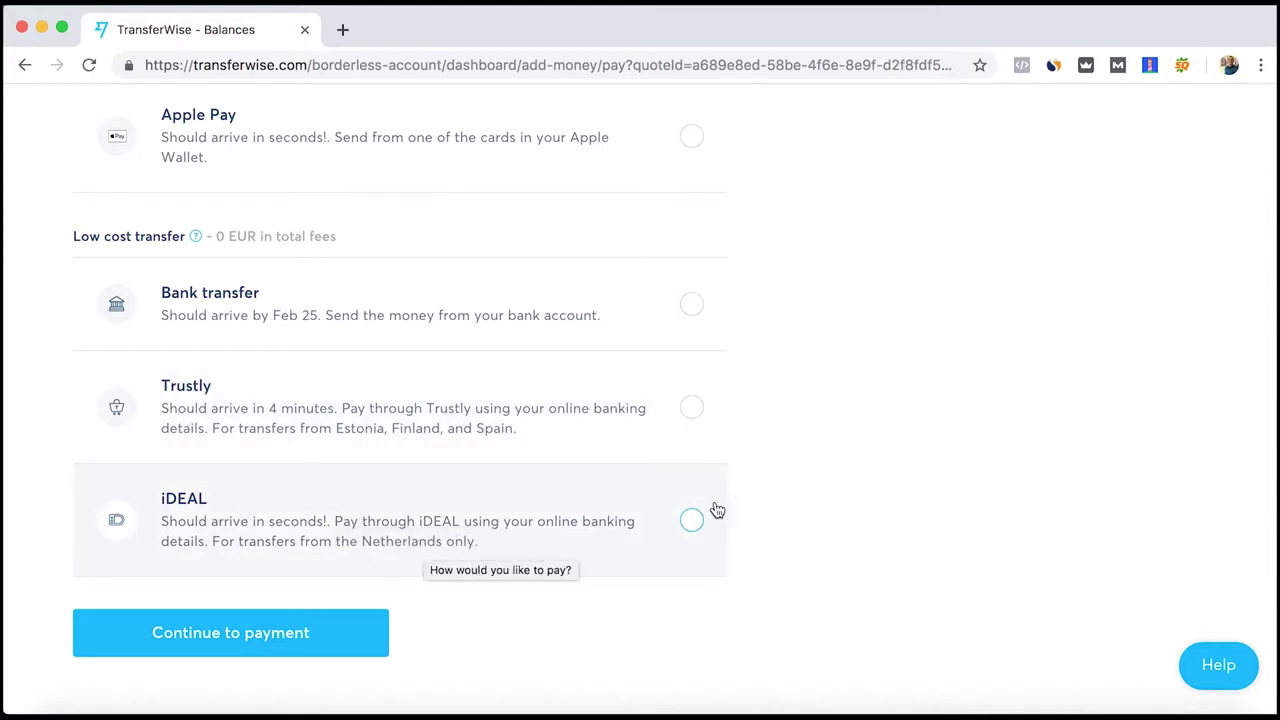
pyautogui.scroll(3, 773, 447)
pyautogui.scroll(4, 773, 447)
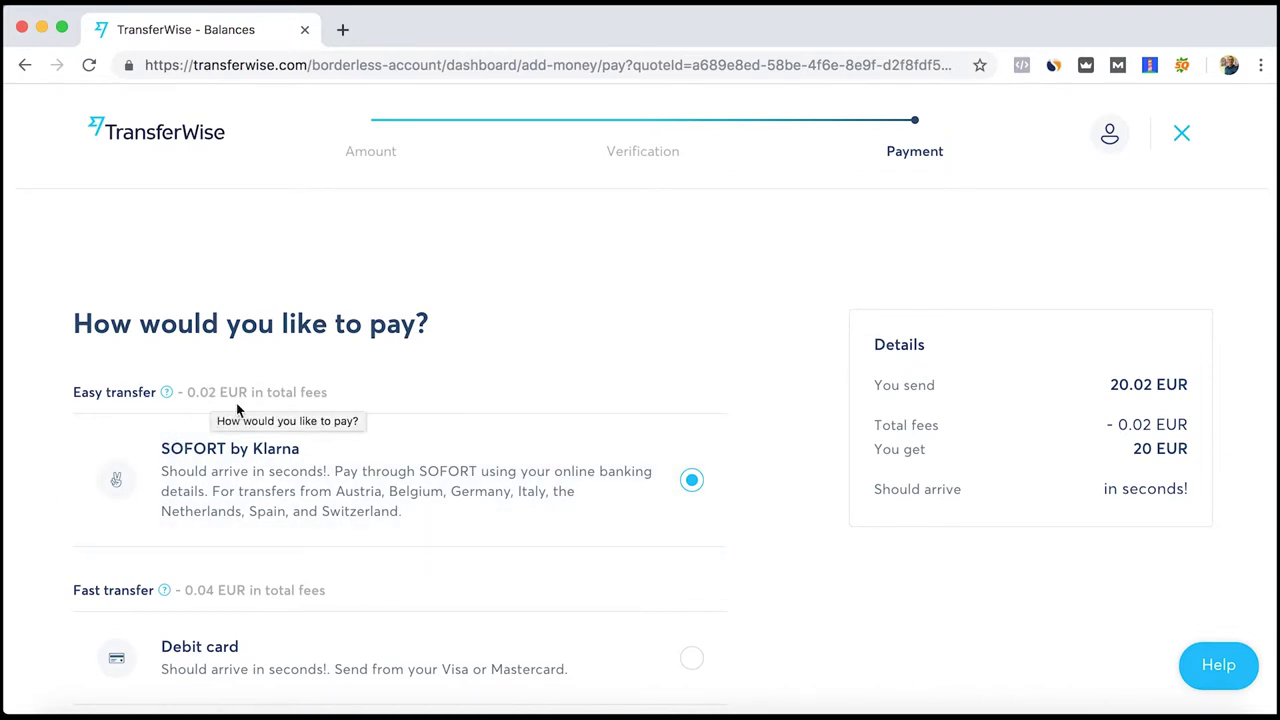
pyautogui.scroll(-7, 504, 425)
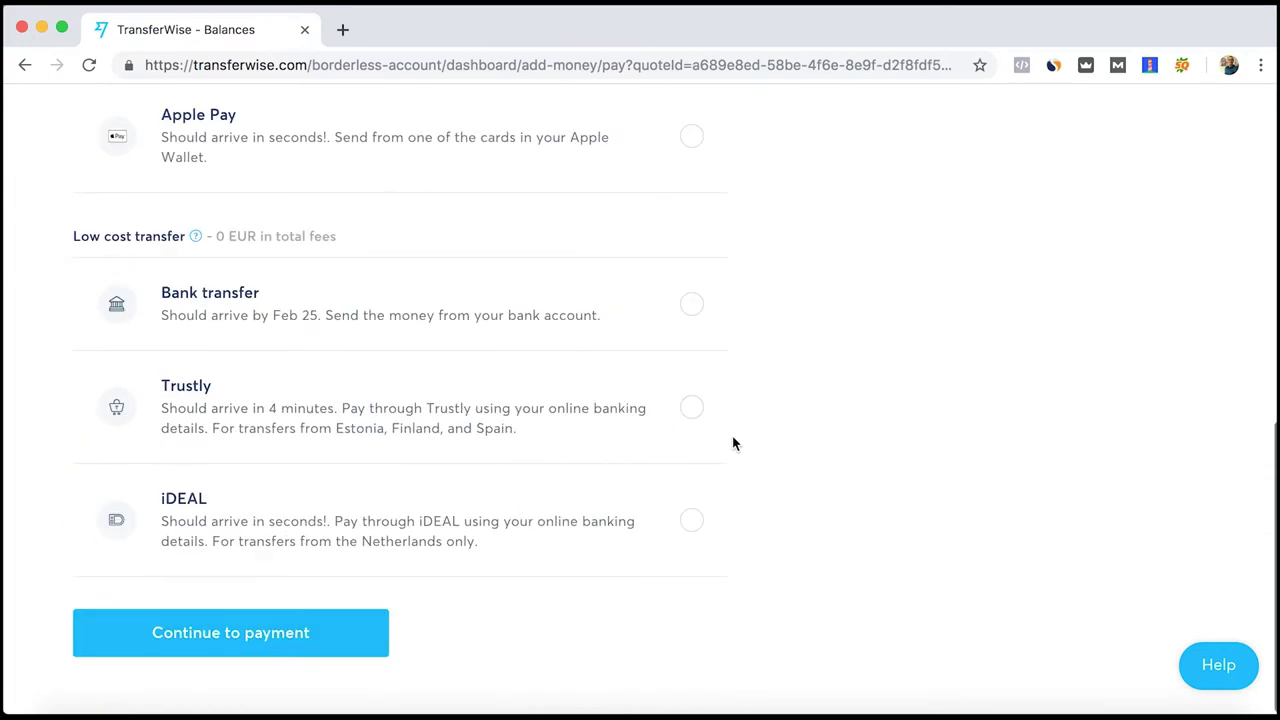
# Pay the 20.02 EUR with SOFORT by Klarna using a Personal account
pyautogui.click(337, 640)
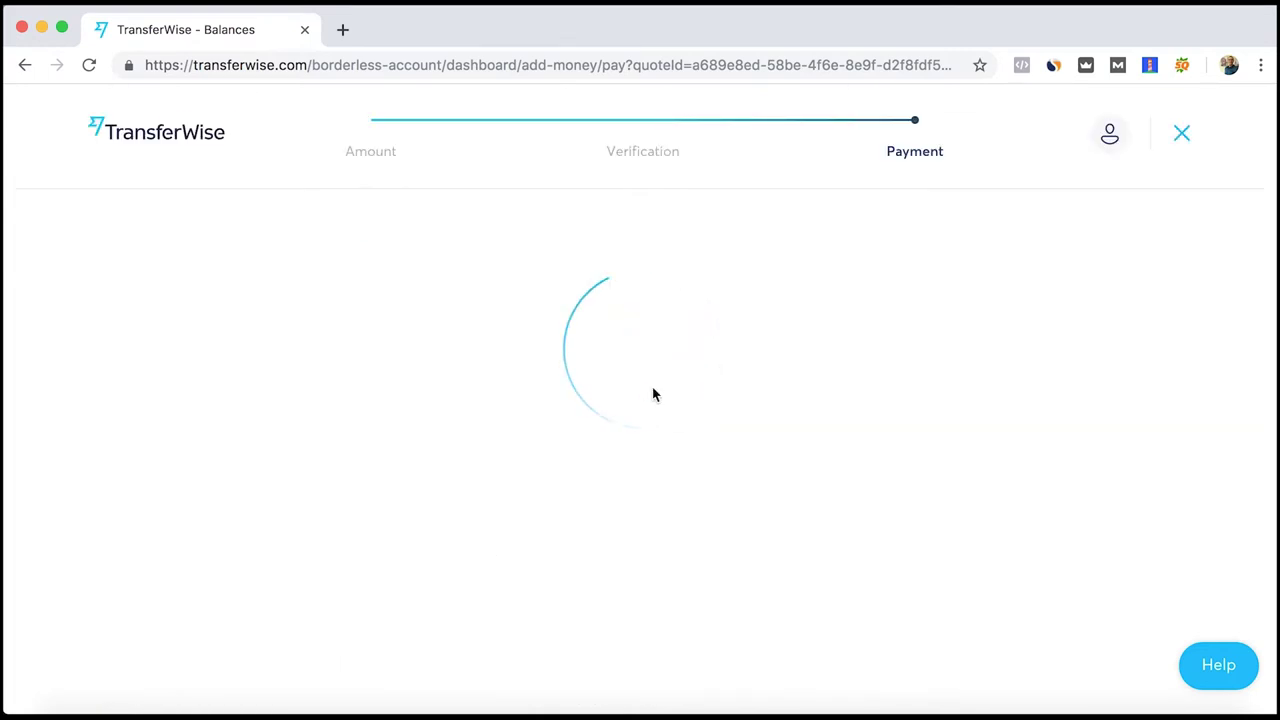
pyautogui.scroll(-2, 654, 388)
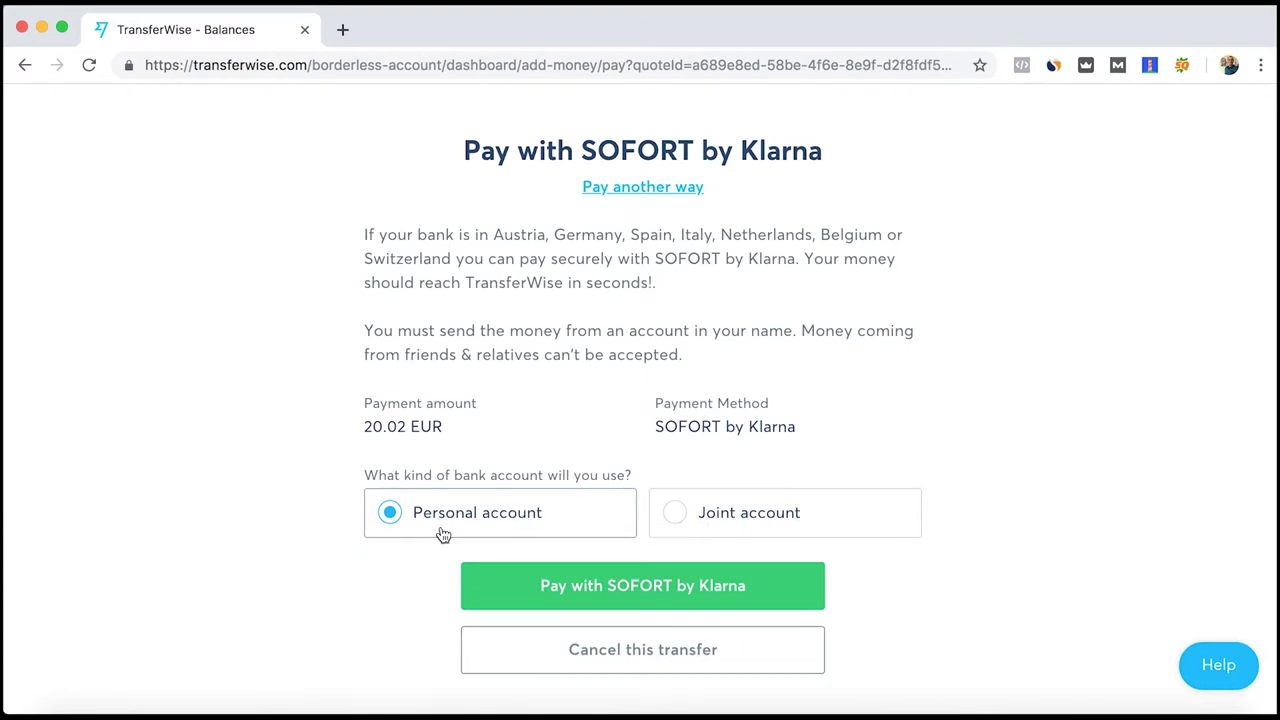
pyautogui.click(622, 598)
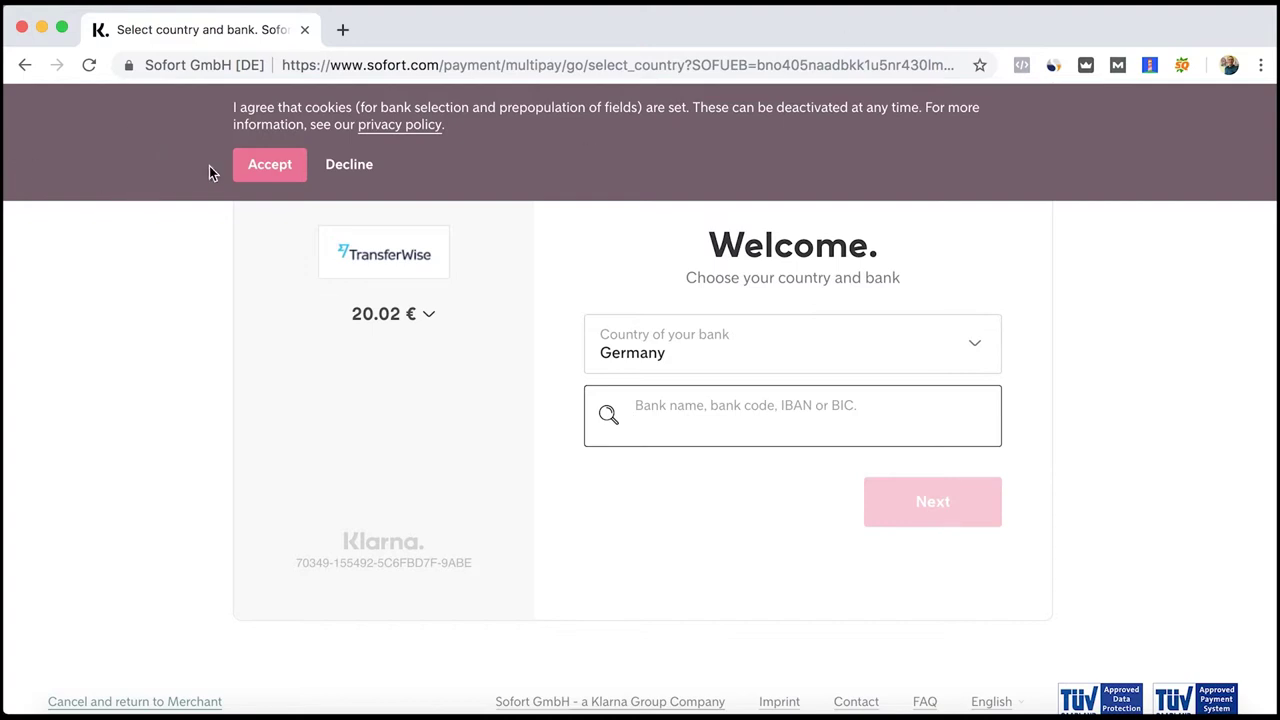
# Accept Sofort's cookies and pick Commerzbank from the bank search results
pyautogui.click(240, 168)
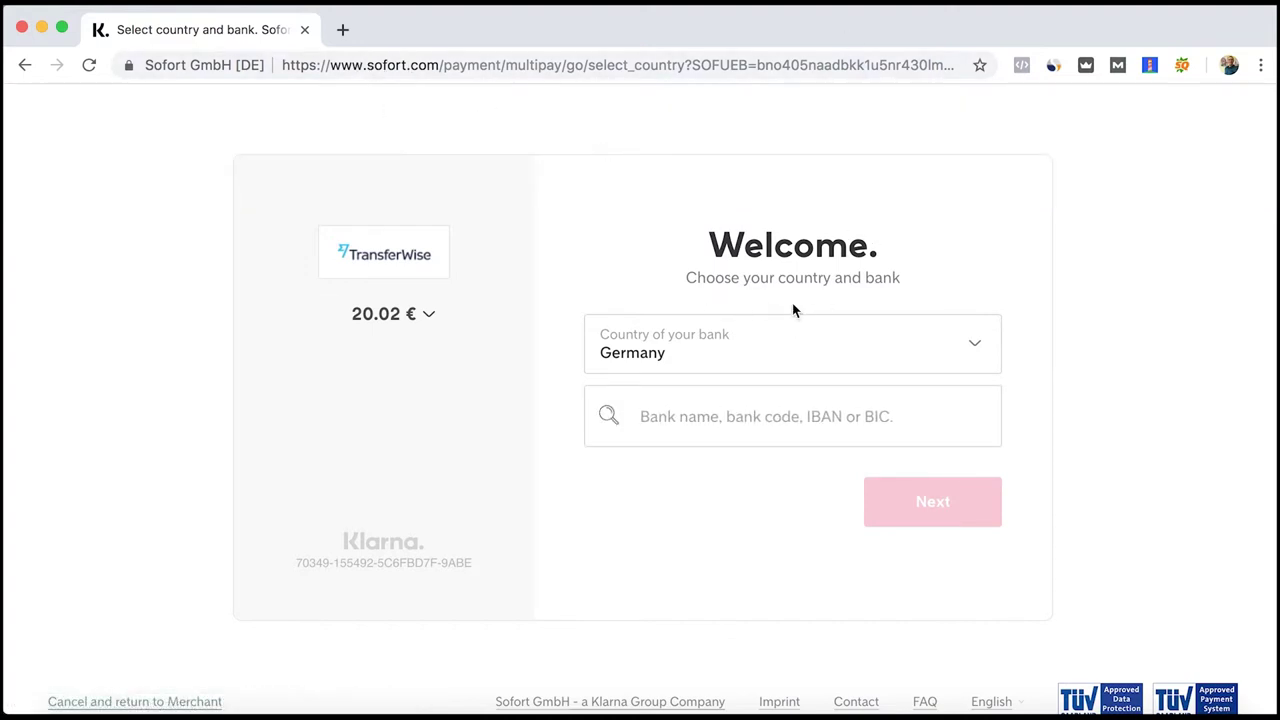
pyautogui.click(720, 414)
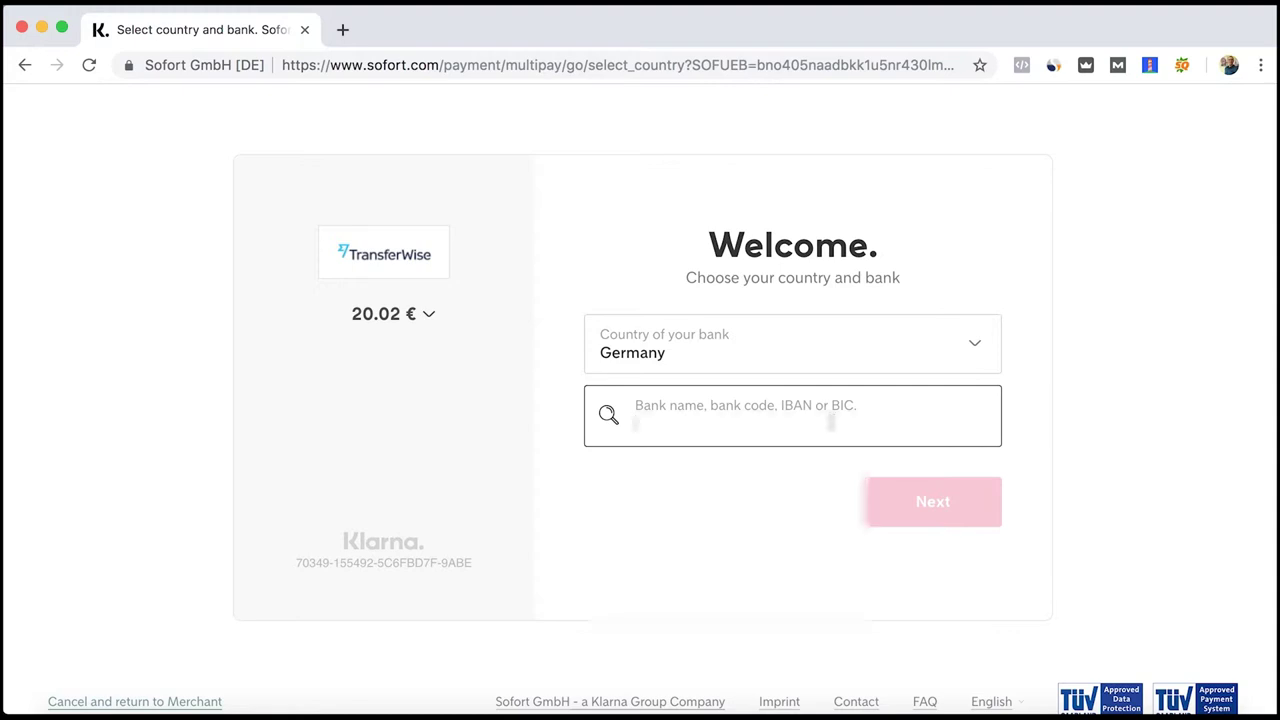
pyautogui.write('commerz')
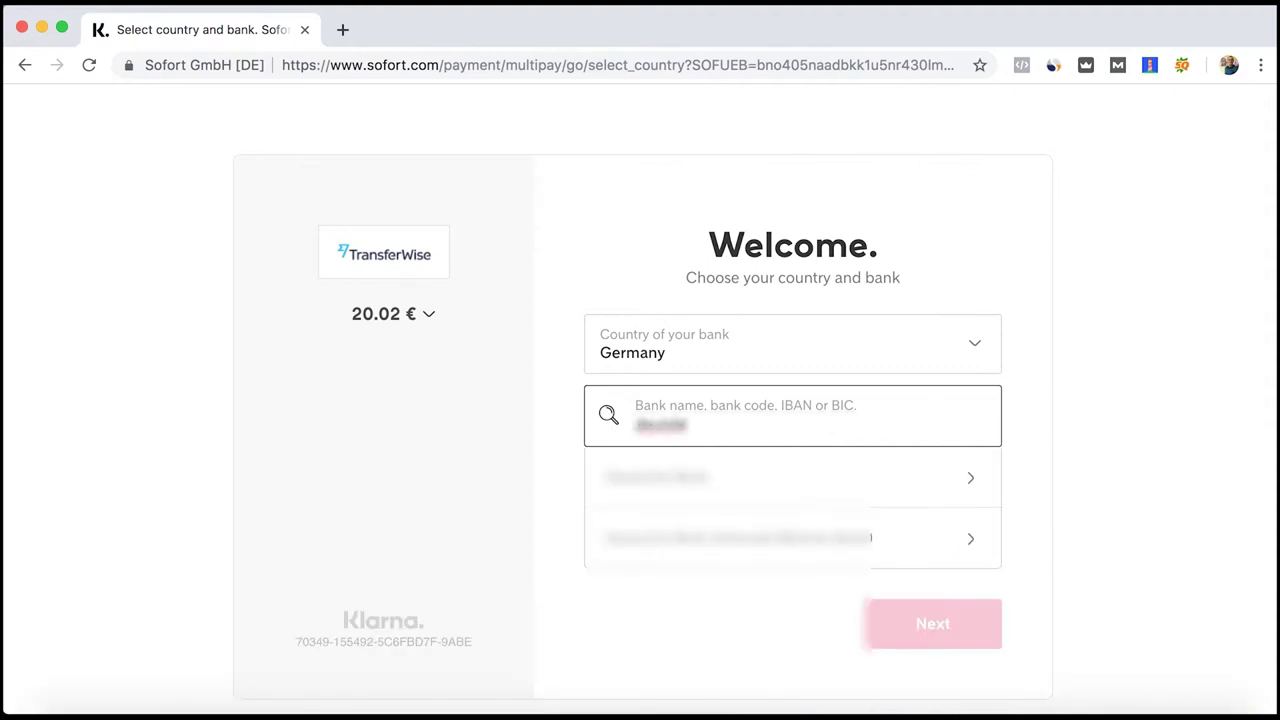
pyautogui.write('bank')
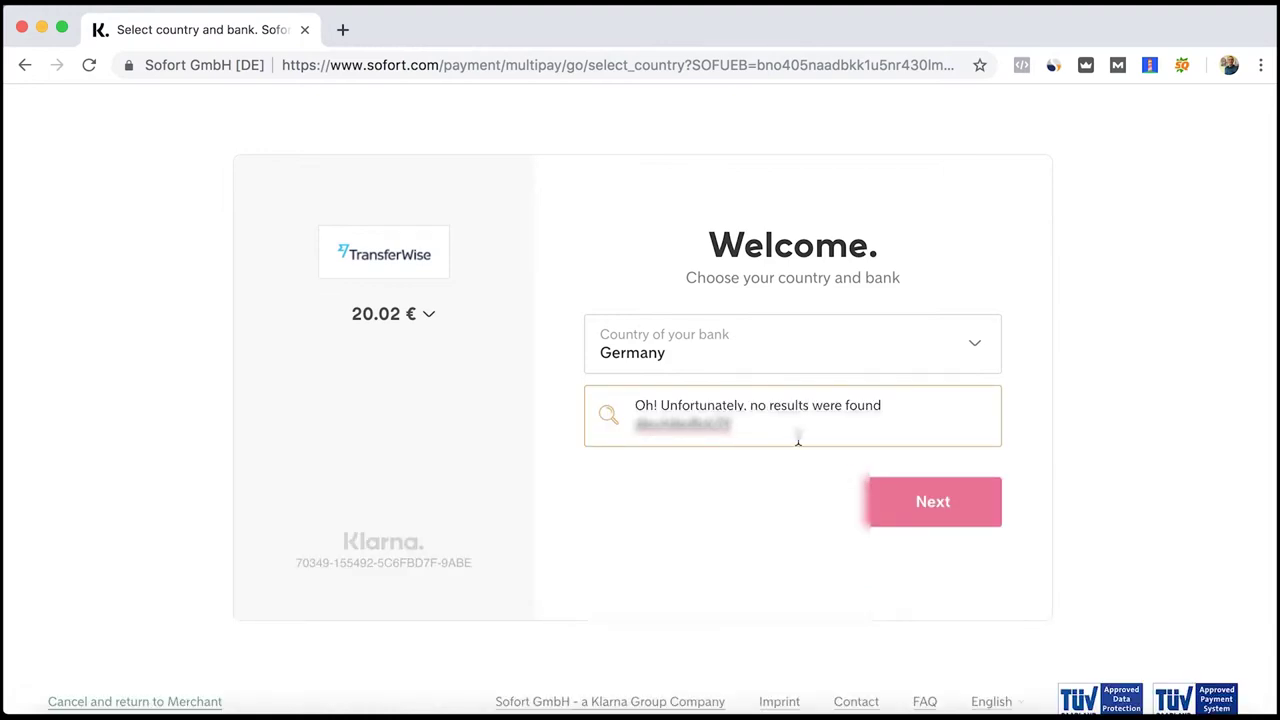
pyautogui.press('BackSpace')
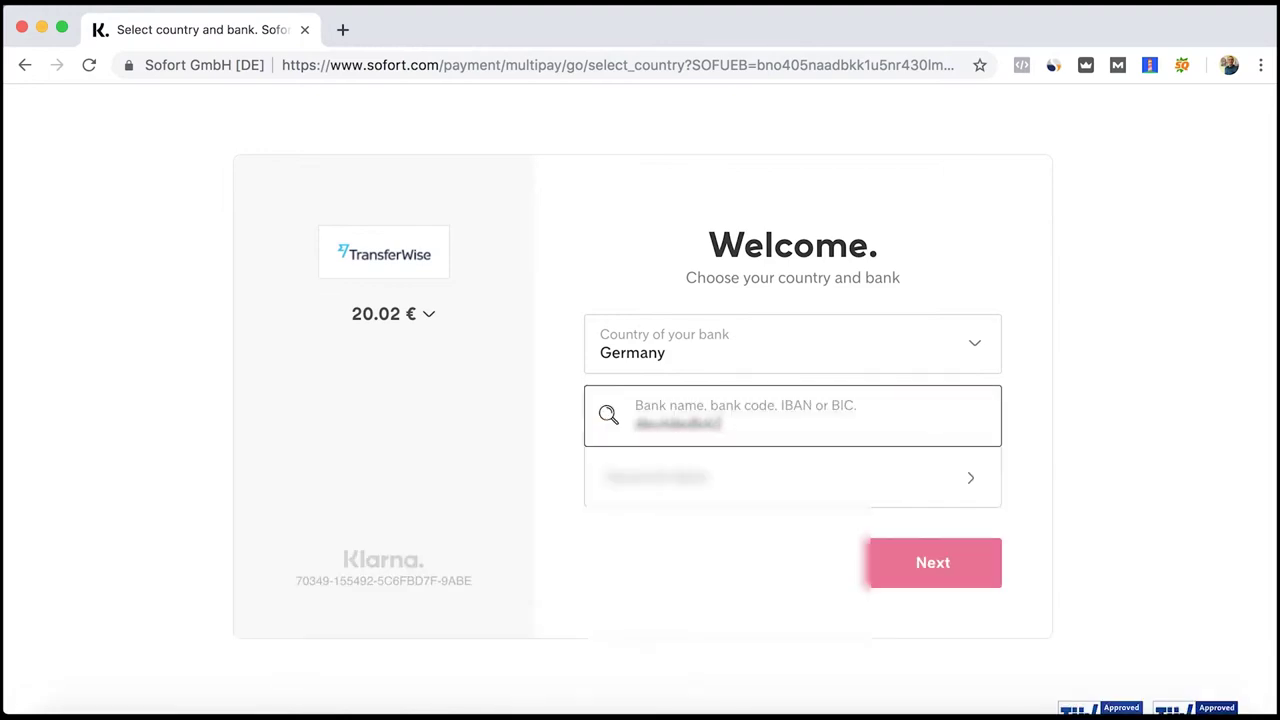
pyautogui.click(781, 490)
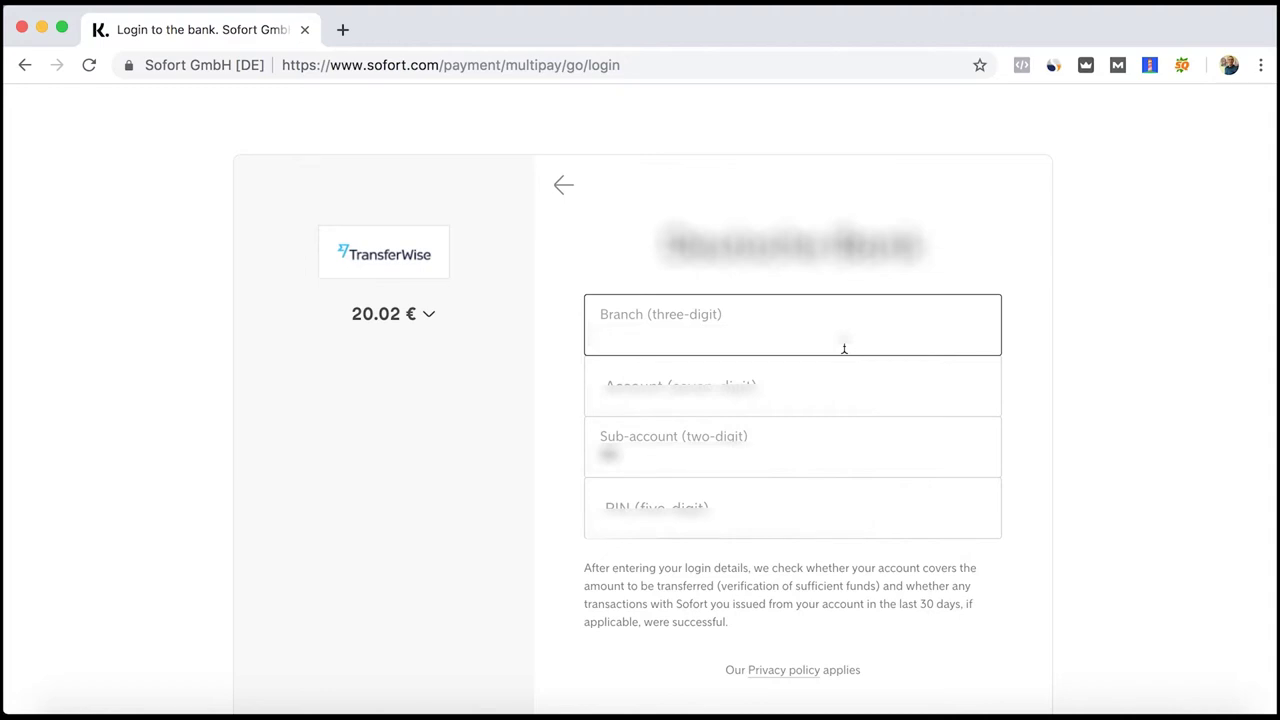
# Submit the bank login with the branch code, account number and five-digit PIN
pyautogui.press('Tab')
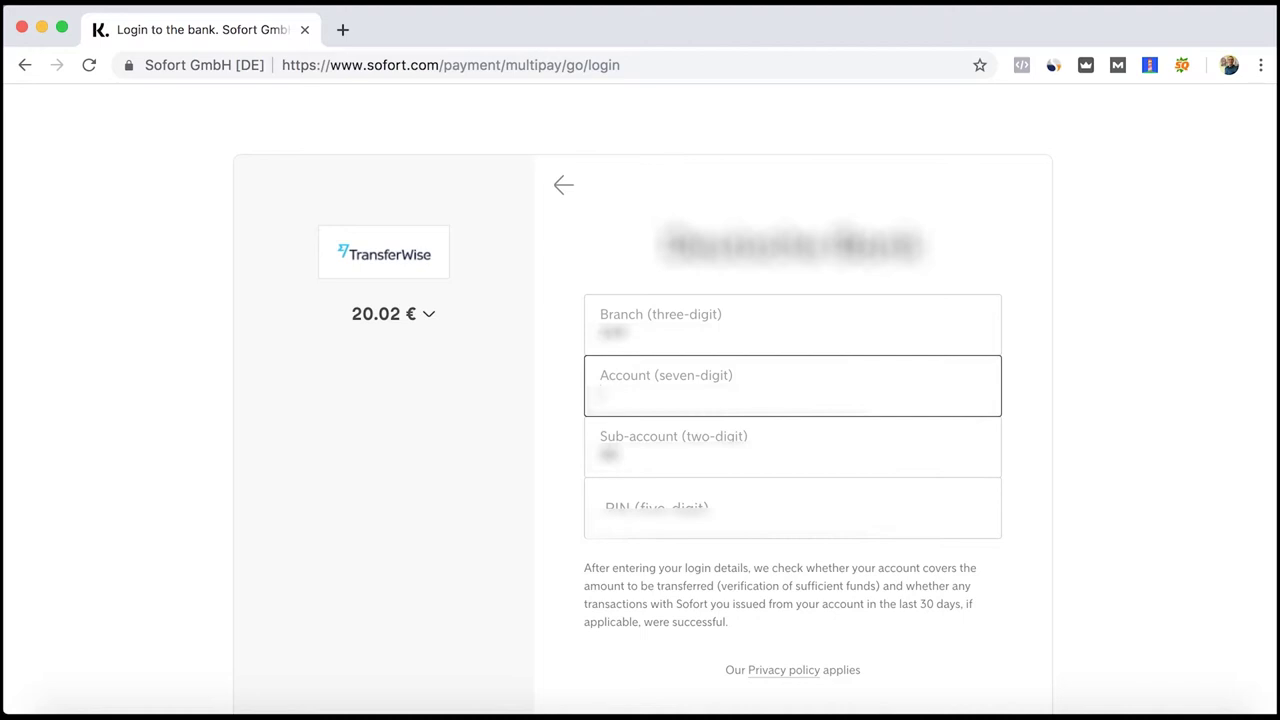
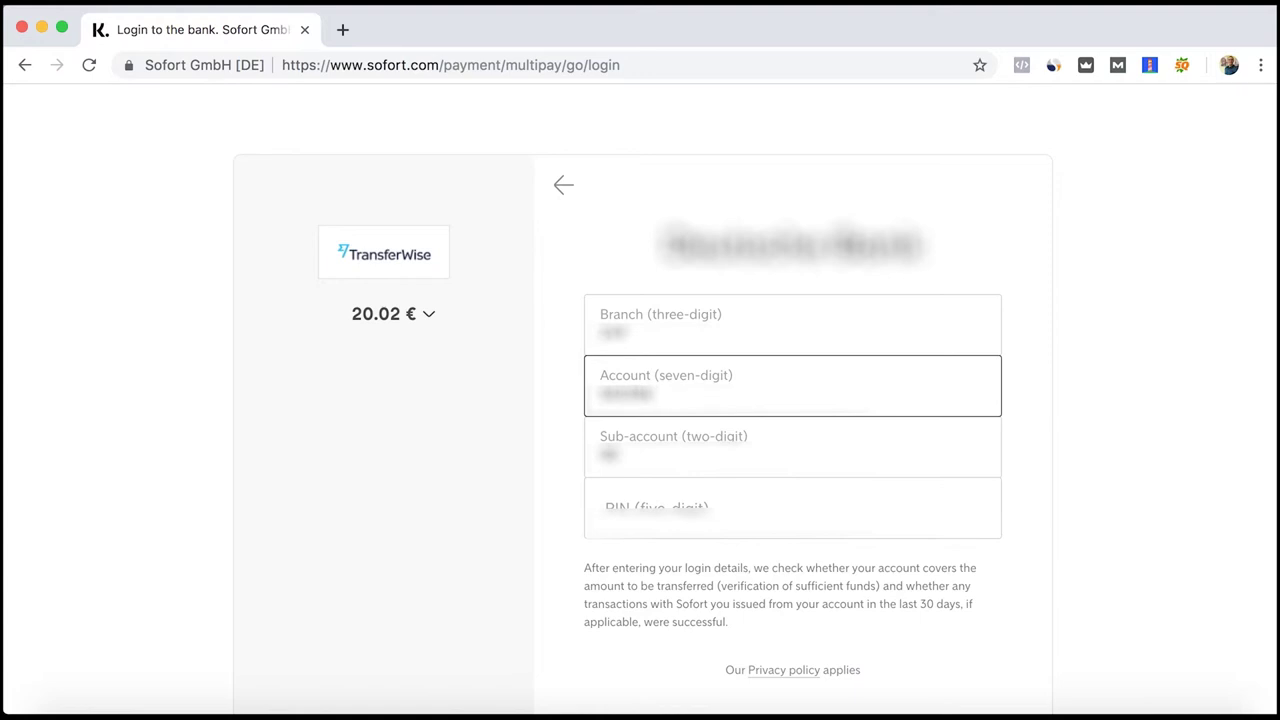
pyautogui.click(829, 524)
pyautogui.write('12345')
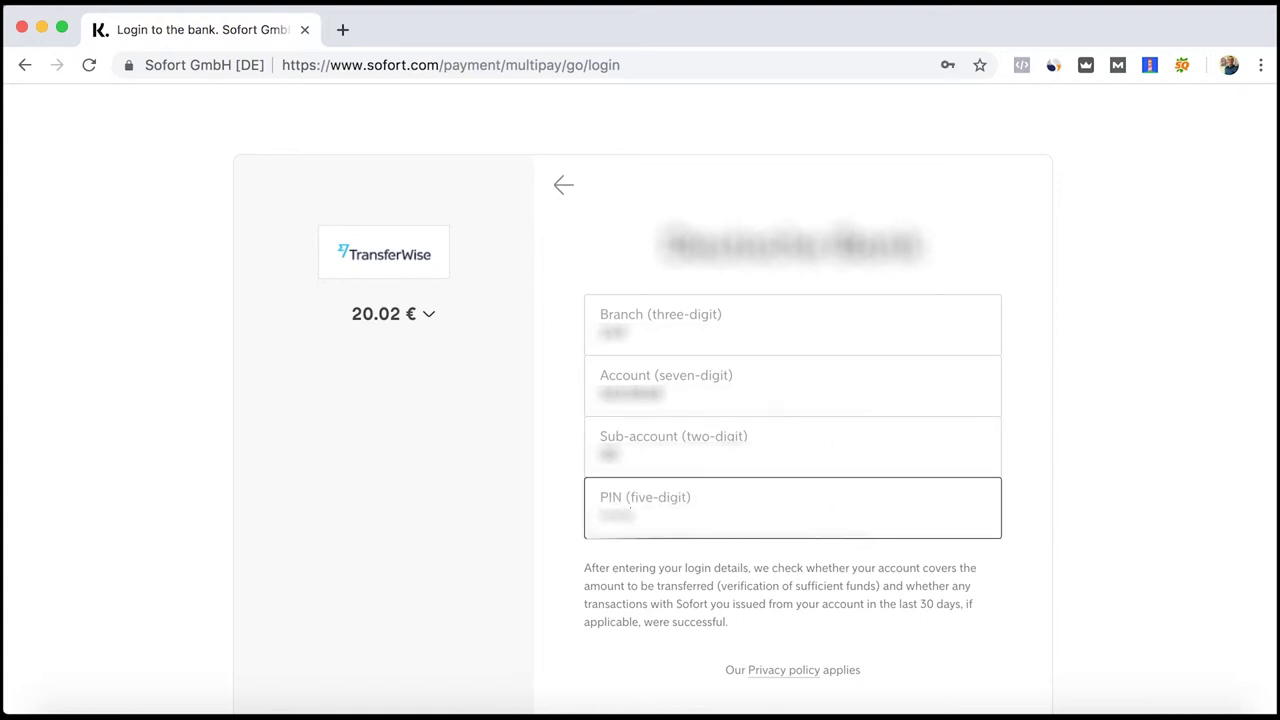
pyautogui.scroll(-3, 948, 500)
pyautogui.click(948, 618)
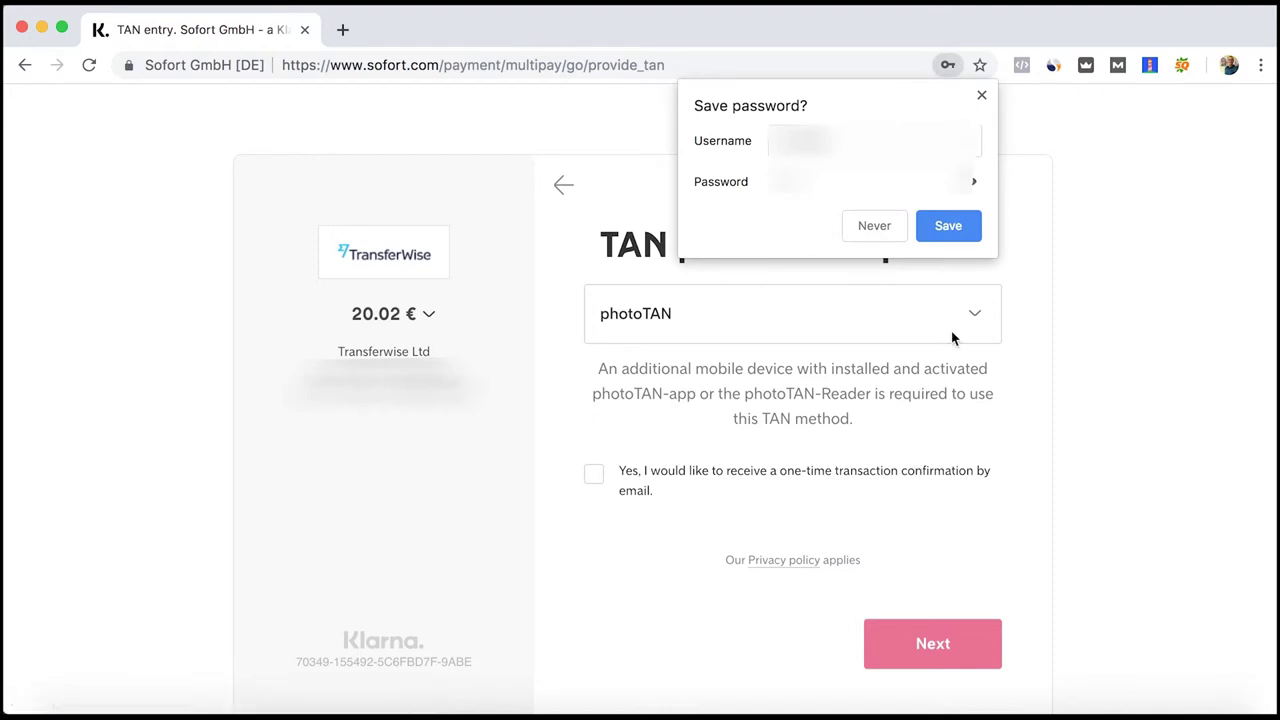
# Dismiss the save-password prompt and proceed with photoTAN as the TAN procedure
pyautogui.click(981, 97)
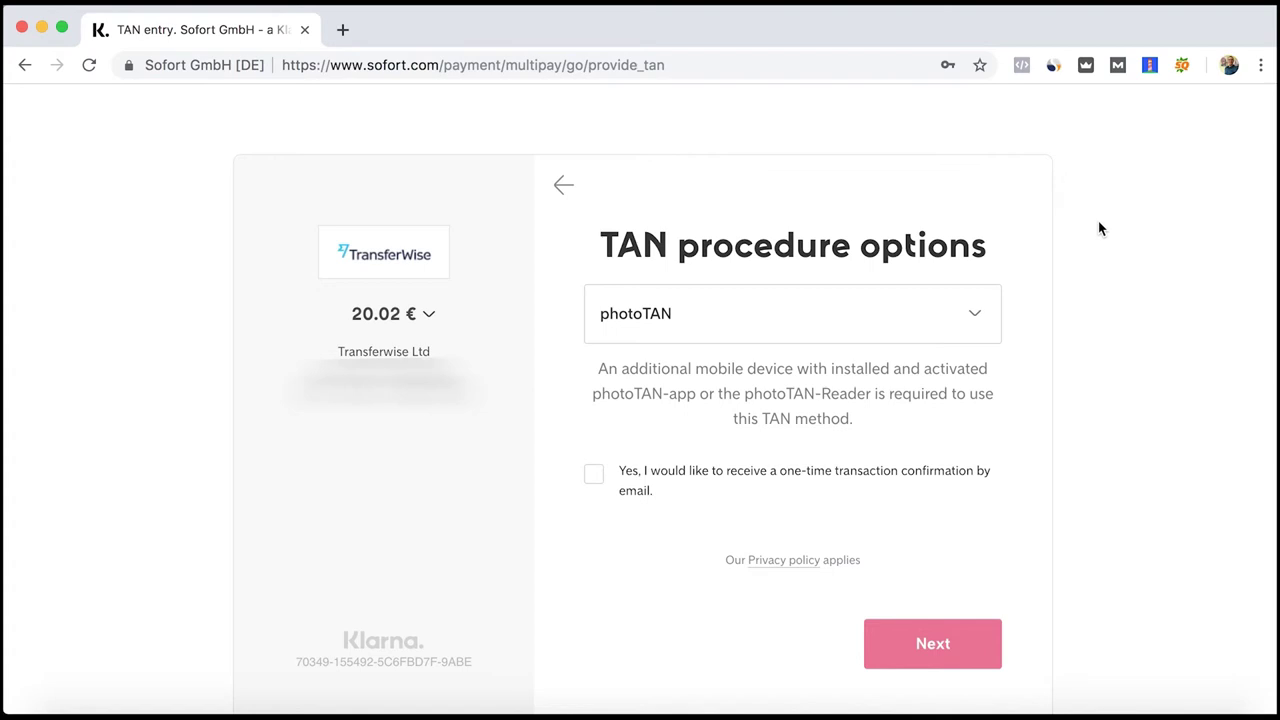
pyautogui.click(940, 320)
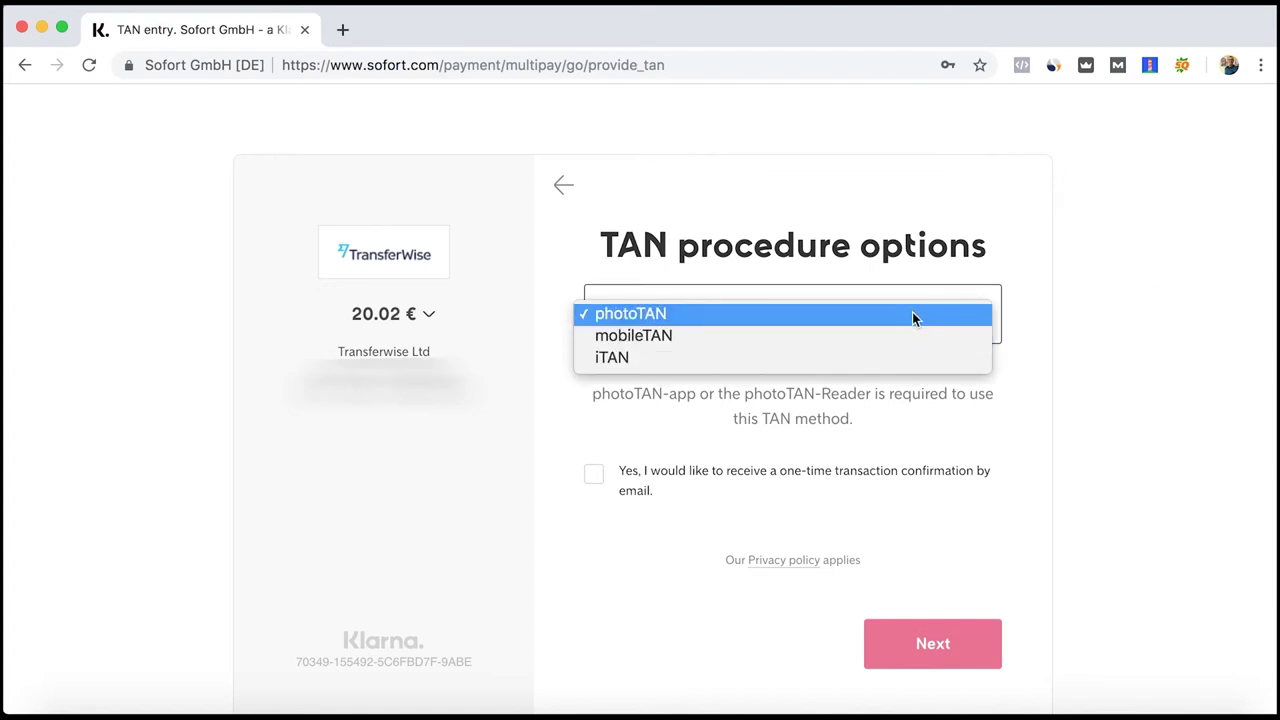
pyautogui.click(1036, 296)
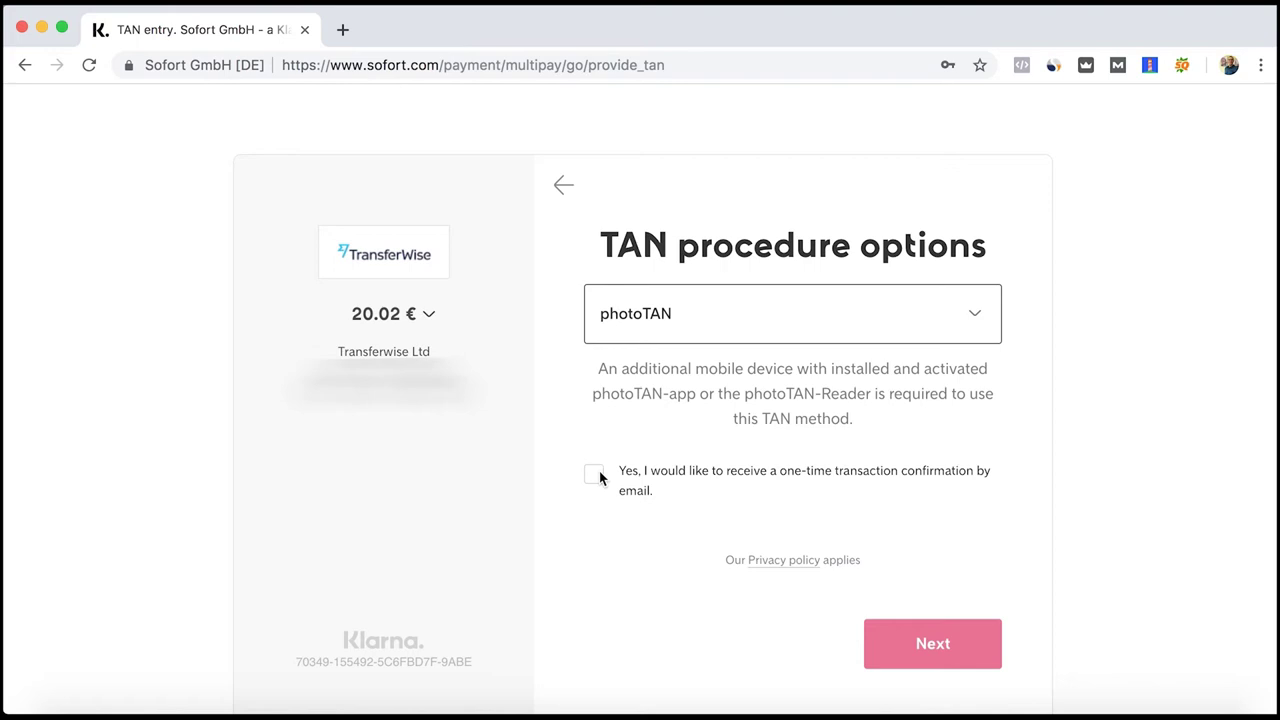
pyautogui.click(917, 636)
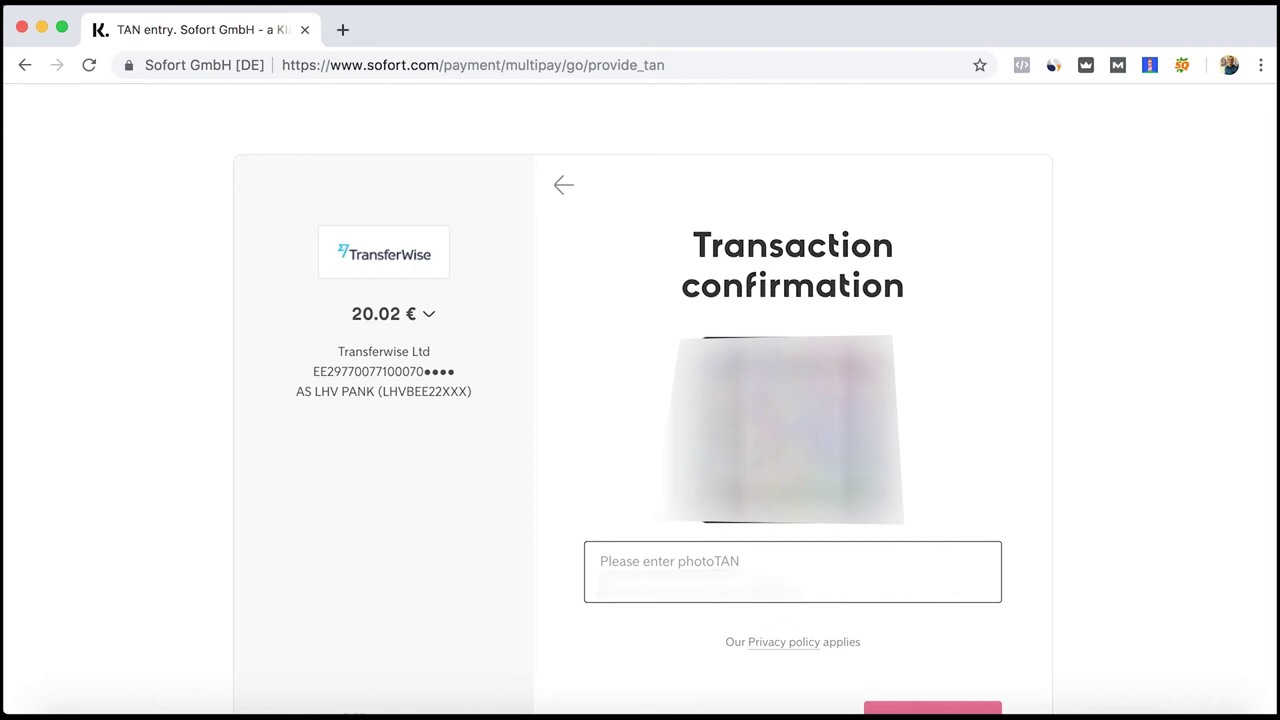
# Enter the photoTAN and submit the 20.02 € transaction to the bank
pyautogui.write('12345')
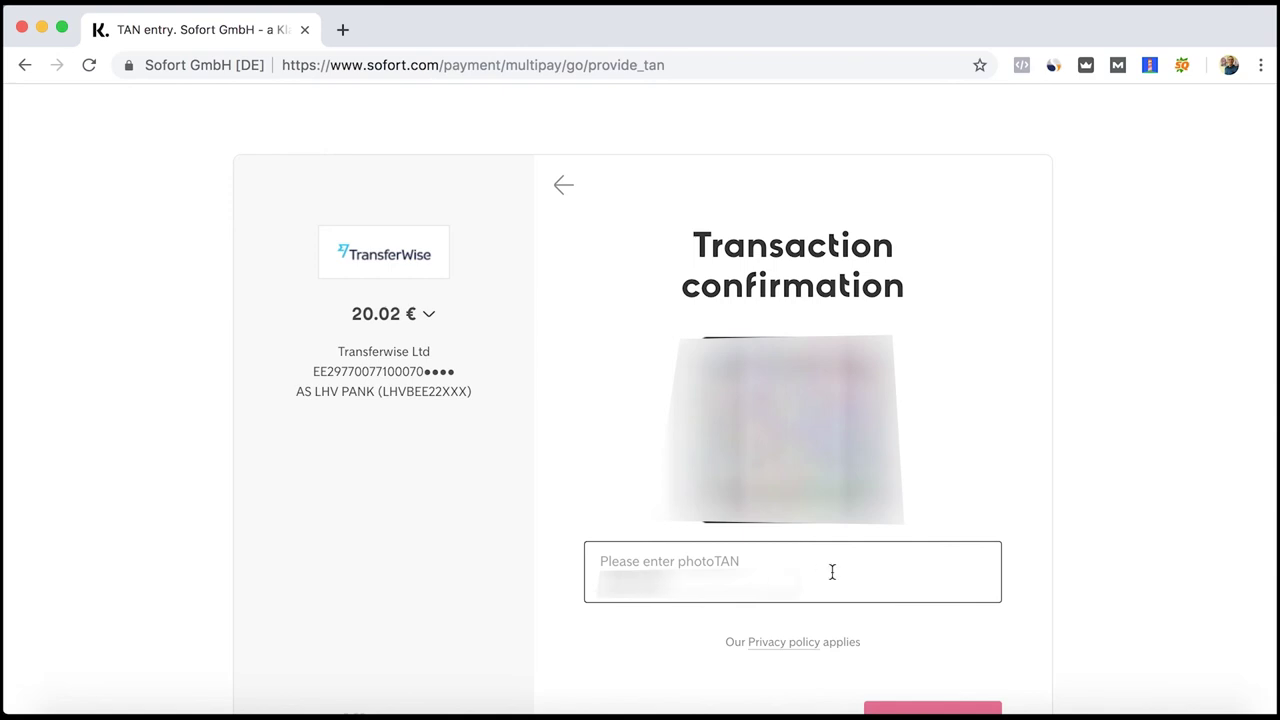
pyautogui.scroll(-2, 831, 571)
pyautogui.click(951, 655)
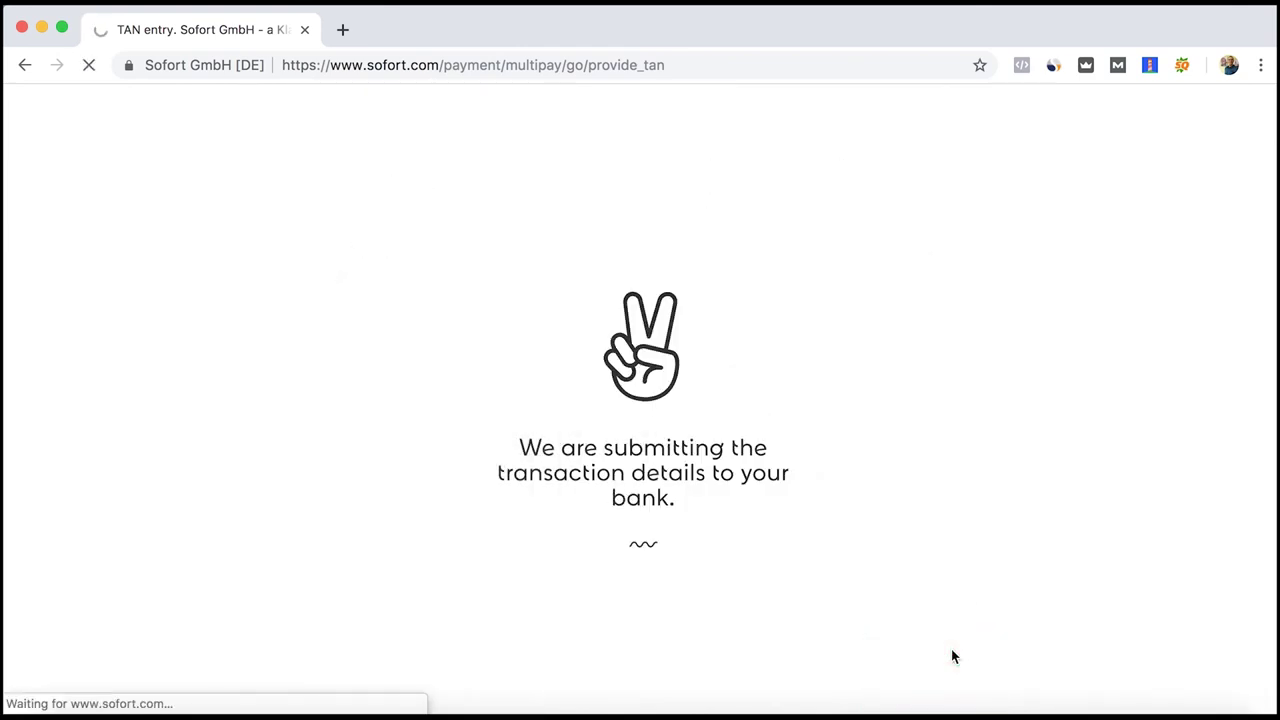